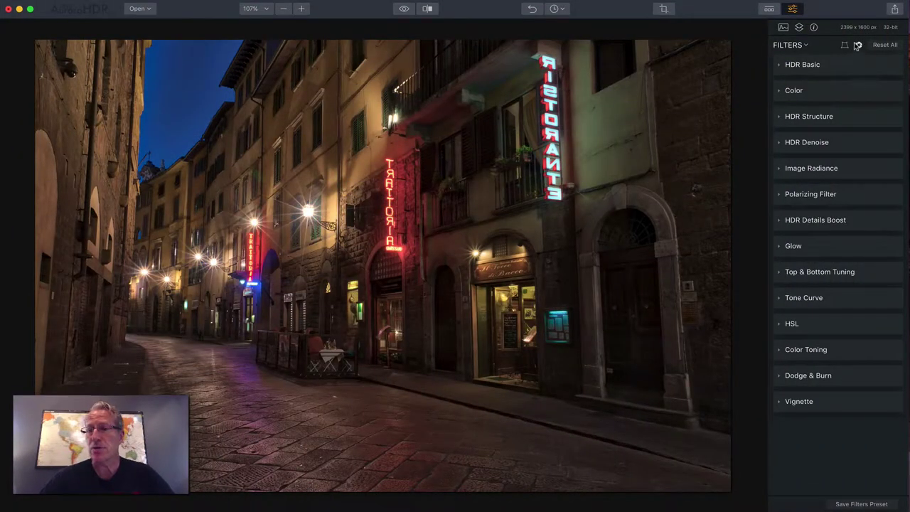
# - In Lens Correction, test strong distortion, settle Distortion at -3, and keep Devignette at 0
pyautogui.click(858, 45)
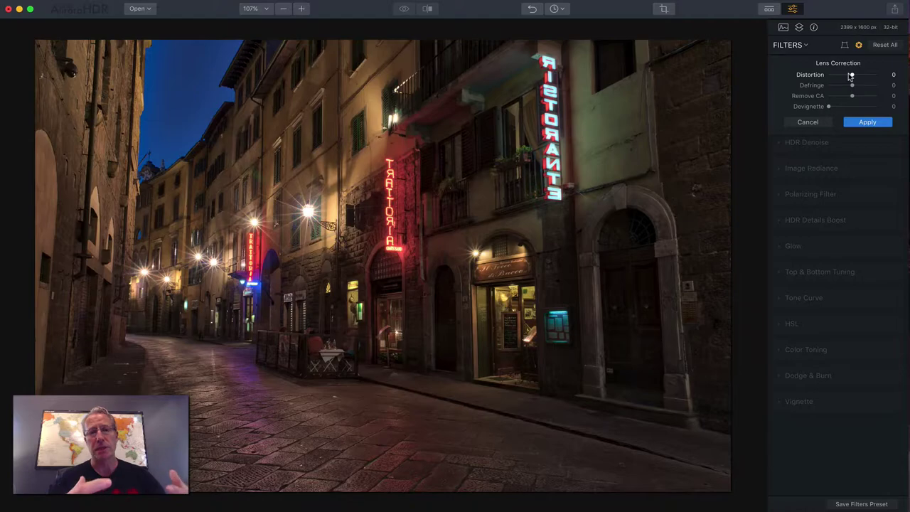
pyautogui.moveTo(850, 76)
pyautogui.mouseDown()
pyautogui.moveTo(822, 76)
pyautogui.moveTo(868, 75)
pyautogui.mouseUp()
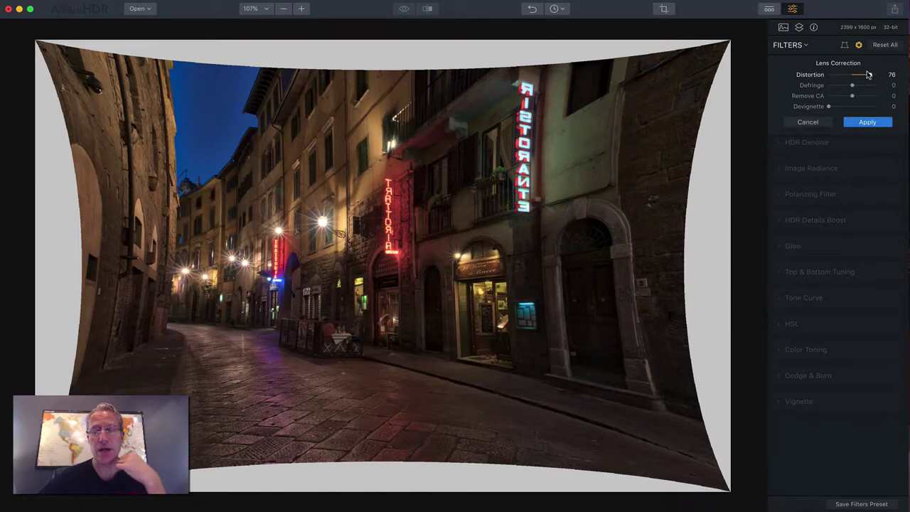
pyautogui.moveTo(867, 74); pyautogui.dragTo(850, 76)
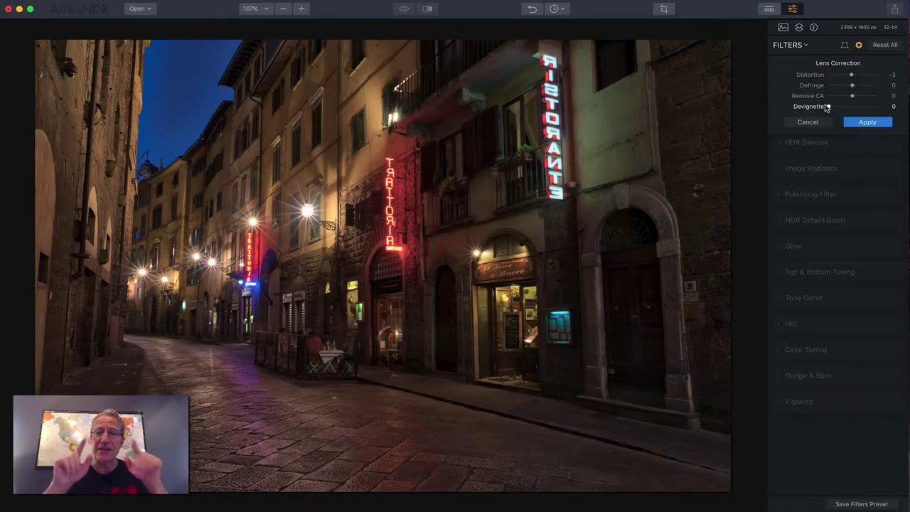
pyautogui.moveTo(827, 107)
pyautogui.mouseDown()
pyautogui.moveTo(866, 107)
pyautogui.moveTo(816, 111)
pyautogui.mouseUp()
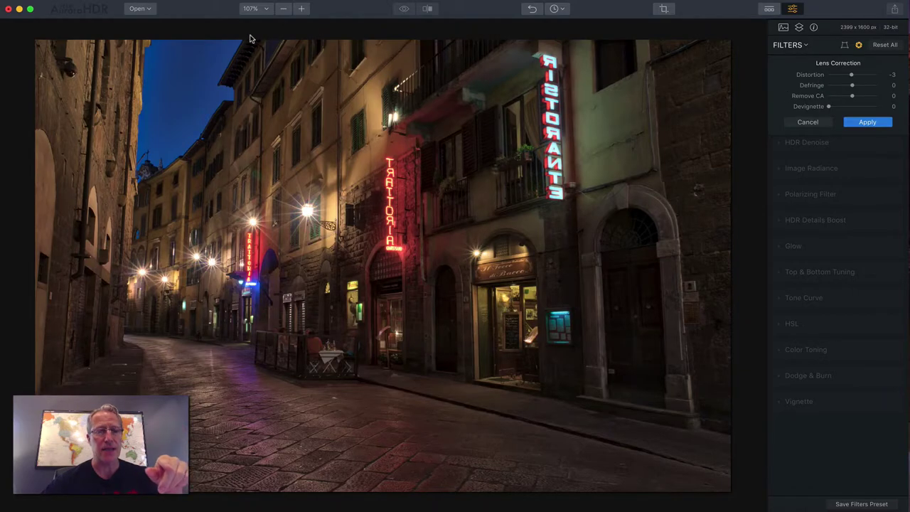
# - Zoom the photo to 200% and raise Defringe to inspect colour fringes
pyautogui.click(262, 11)
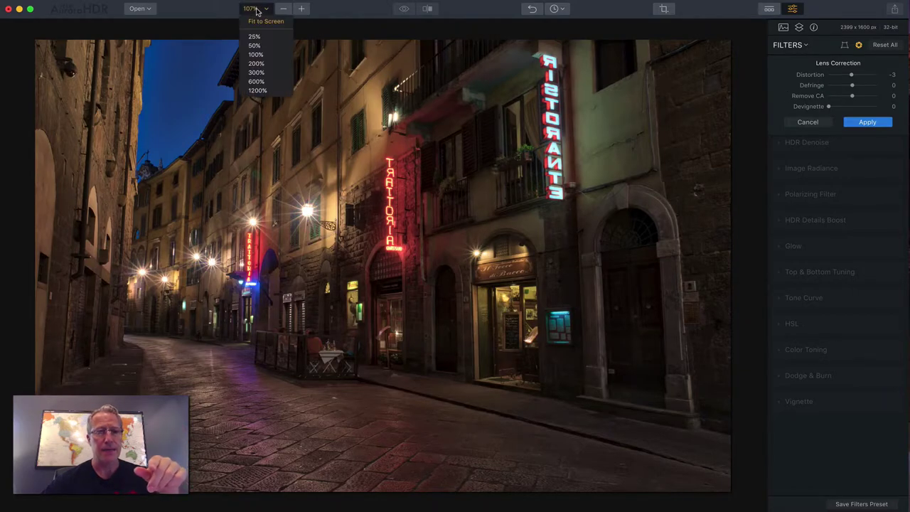
pyautogui.click(257, 64)
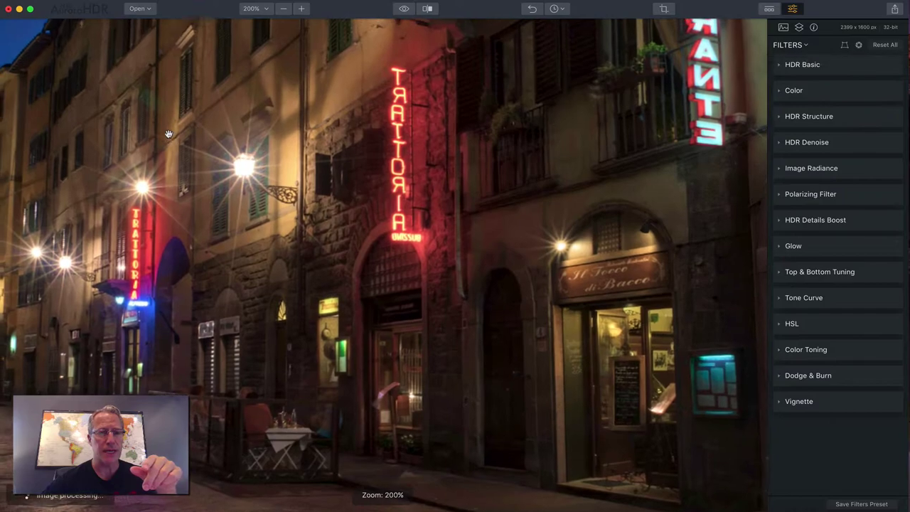
pyautogui.scroll(5, 260, 66)
pyautogui.hscroll(-5, 259, 66)
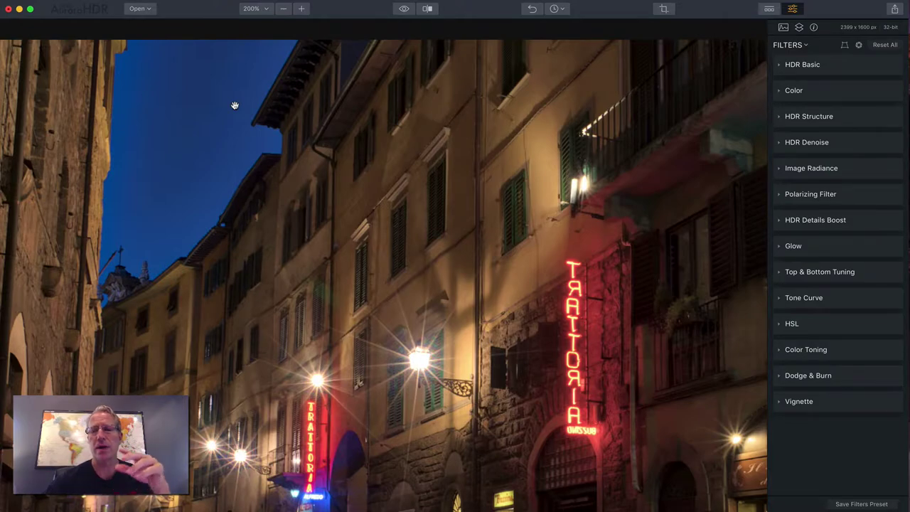
pyautogui.click(859, 45)
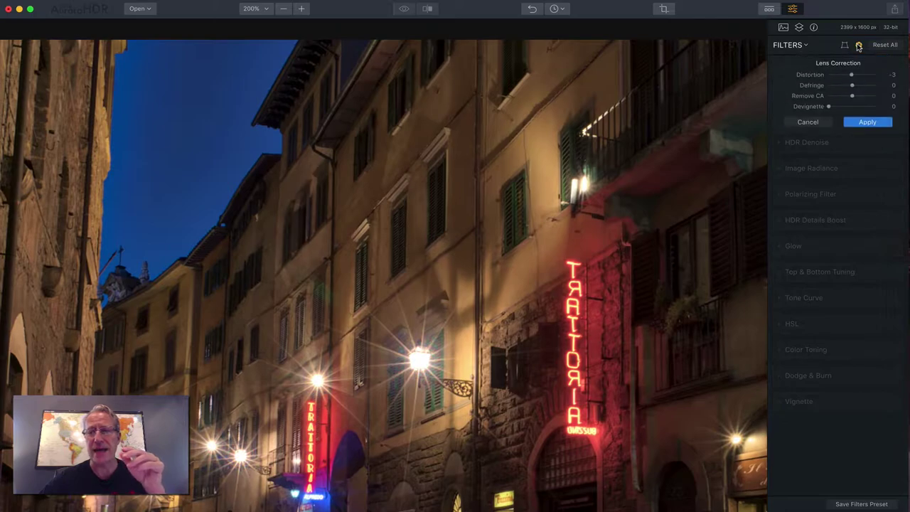
pyautogui.moveTo(851, 86); pyautogui.dragTo(852, 86)
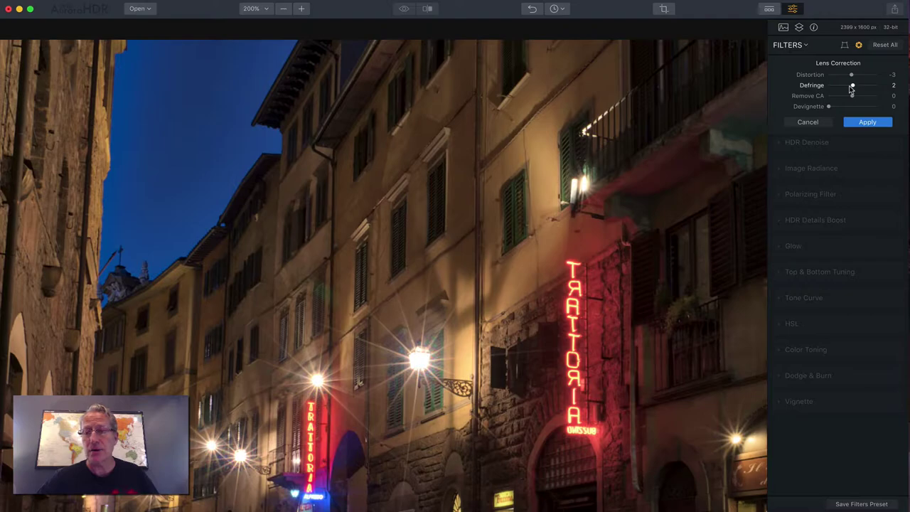
pyautogui.moveTo(851, 87); pyautogui.dragTo(870, 87)
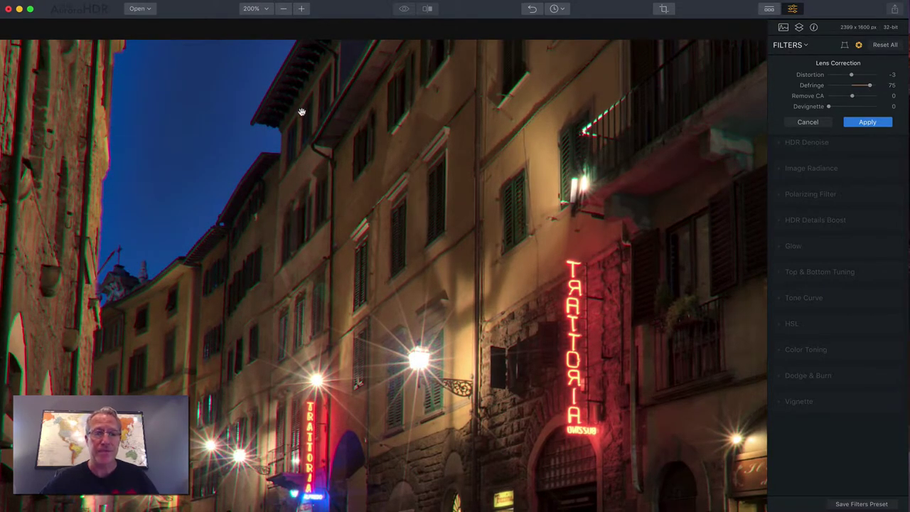
# - Zoom to 300%, swing Defringe between its extremes, then reset it to 0
pyautogui.click(253, 9)
pyautogui.click(262, 69)
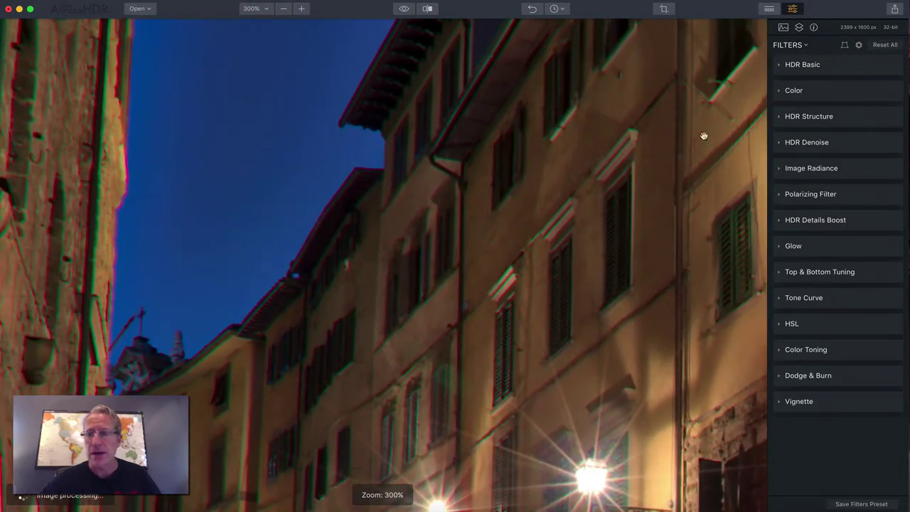
pyautogui.click(859, 44)
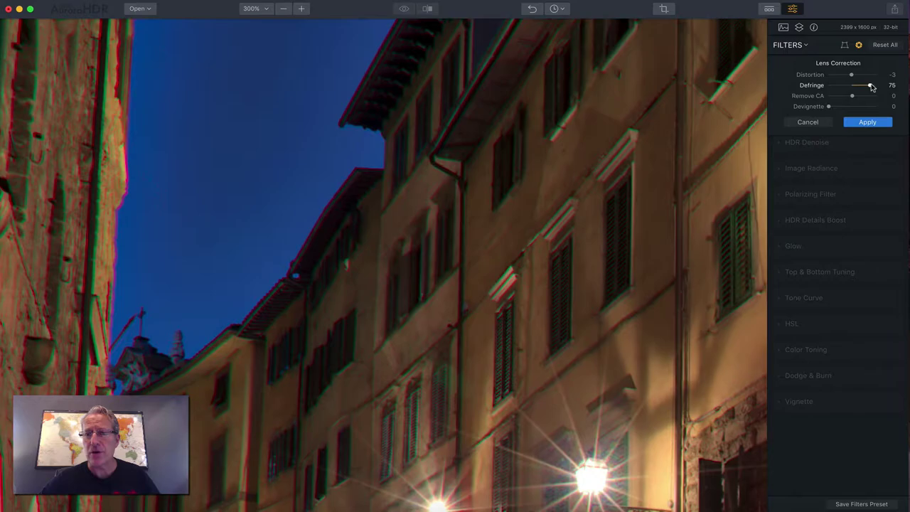
pyautogui.moveTo(871, 86); pyautogui.dragTo(876, 85)
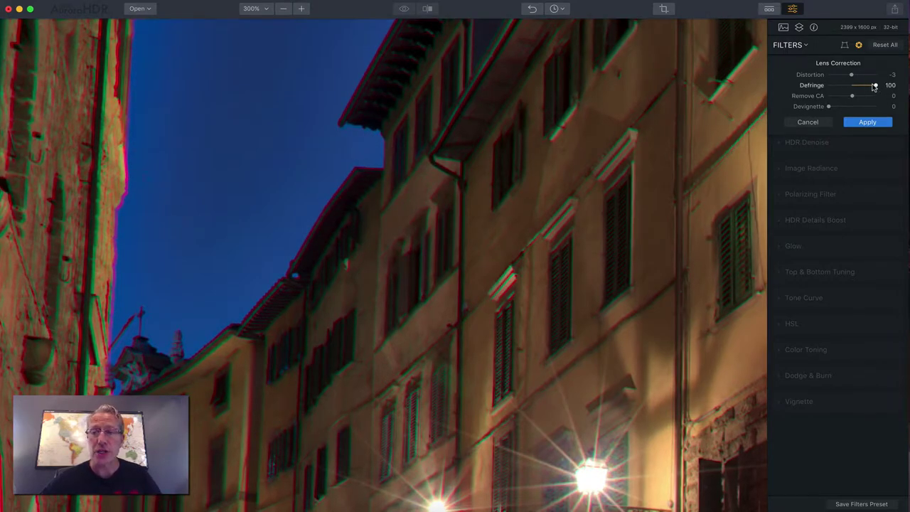
pyautogui.moveTo(875, 86); pyautogui.dragTo(829, 86)
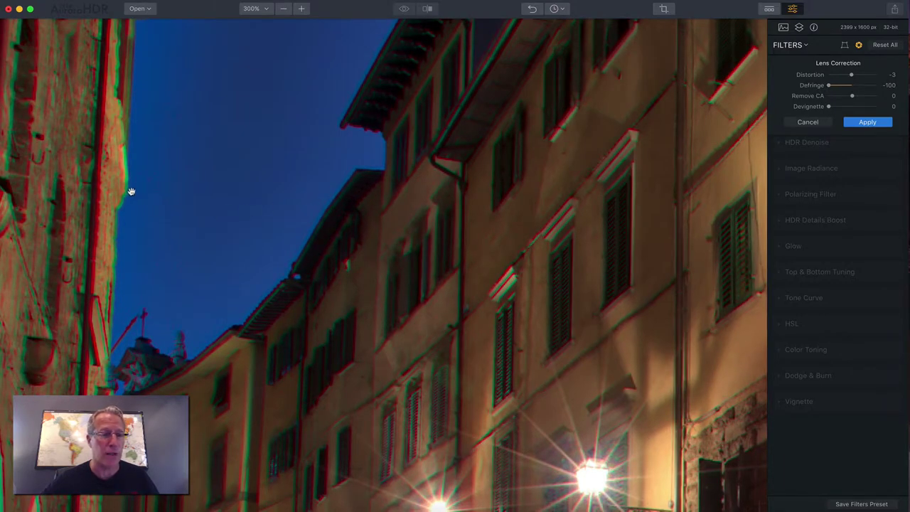
pyautogui.doubleClick(810, 86)
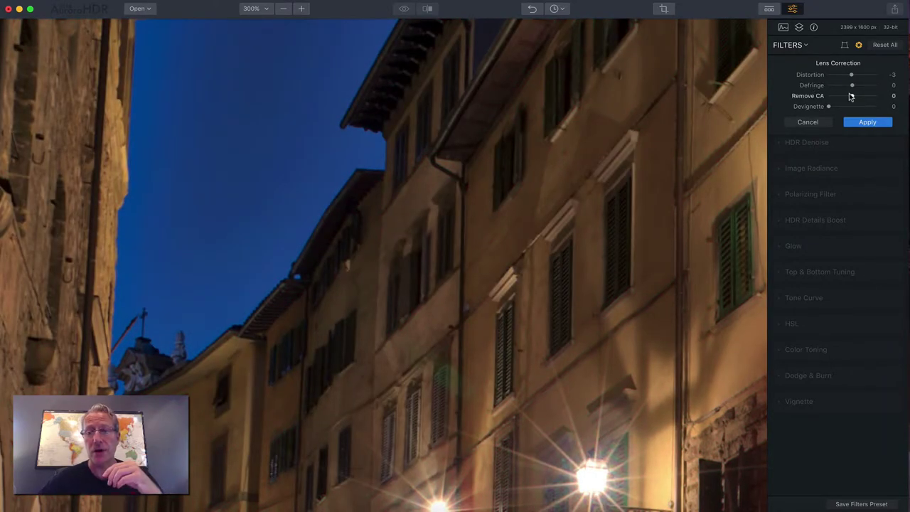
# - Test Remove CA, reset it to 0, and apply the lens correction
pyautogui.moveTo(852, 95); pyautogui.dragTo(747, 102)
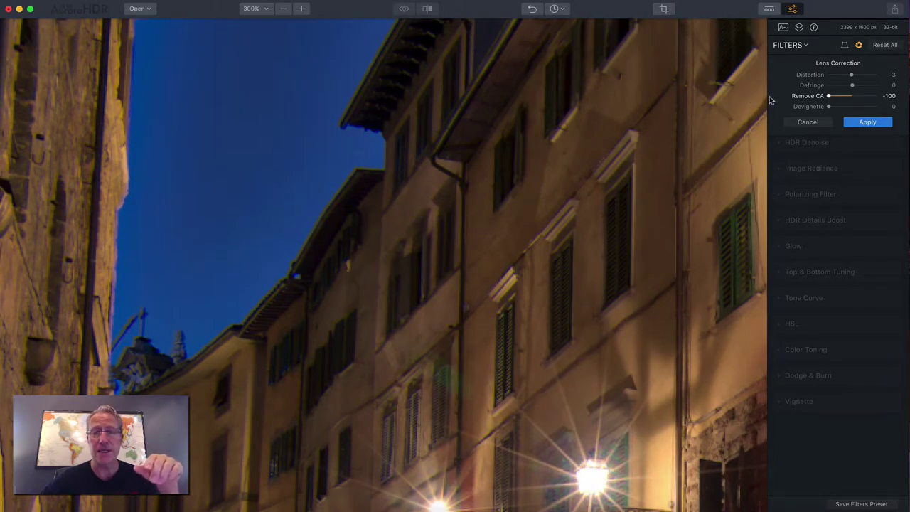
pyautogui.doubleClick(806, 97)
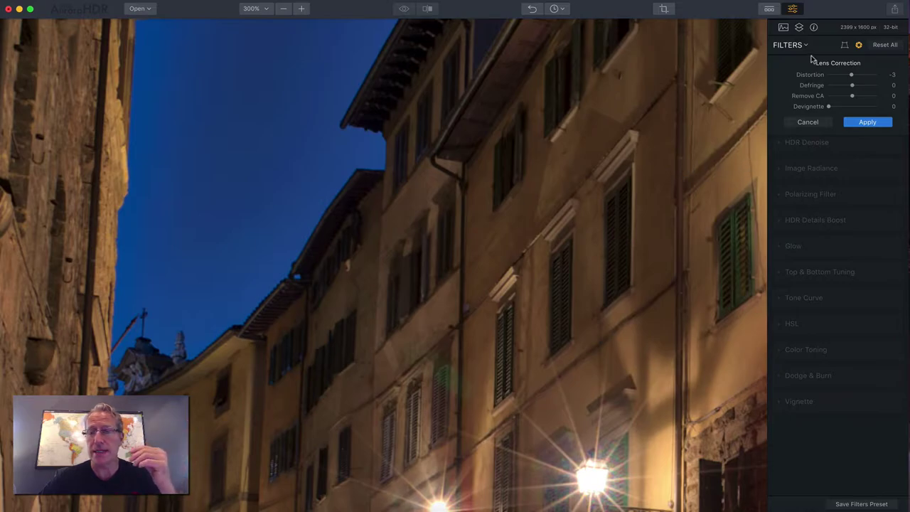
pyautogui.click(867, 123)
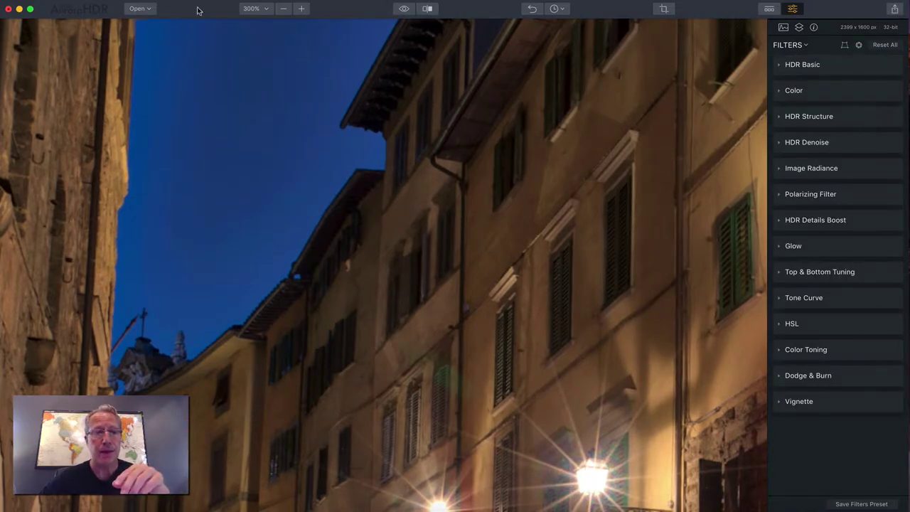
# - Fit the whole street photo to the screen and bring up the Transform panel
pyautogui.click(250, 10)
pyautogui.click(250, 23)
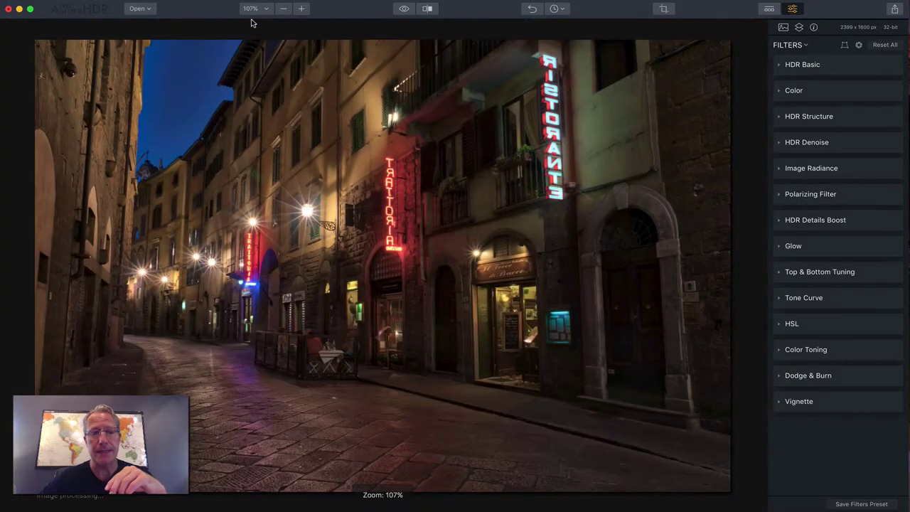
pyautogui.click(845, 45)
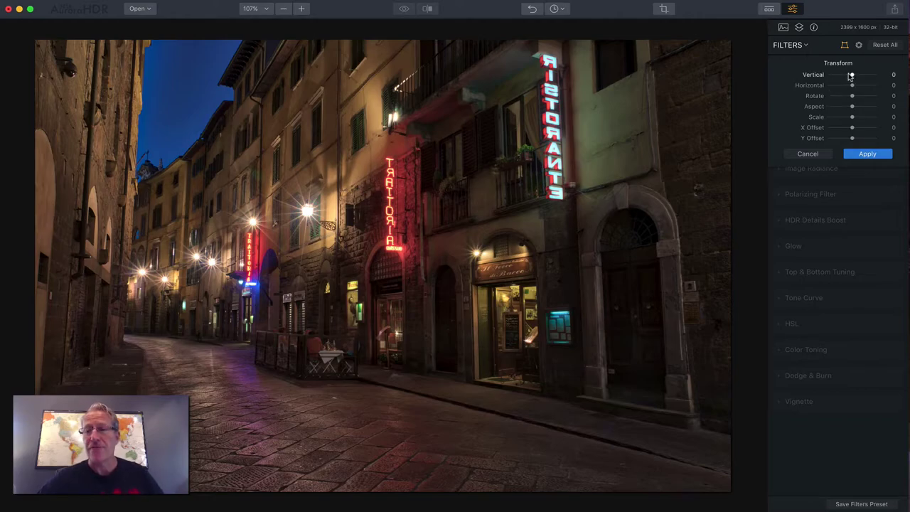
# - Straighten the building walls by setting Transform Vertical to -11
pyautogui.moveTo(850, 76)
pyautogui.mouseDown()
pyautogui.moveTo(837, 78)
pyautogui.moveTo(856, 78)
pyautogui.moveTo(848, 78)
pyautogui.mouseUp()
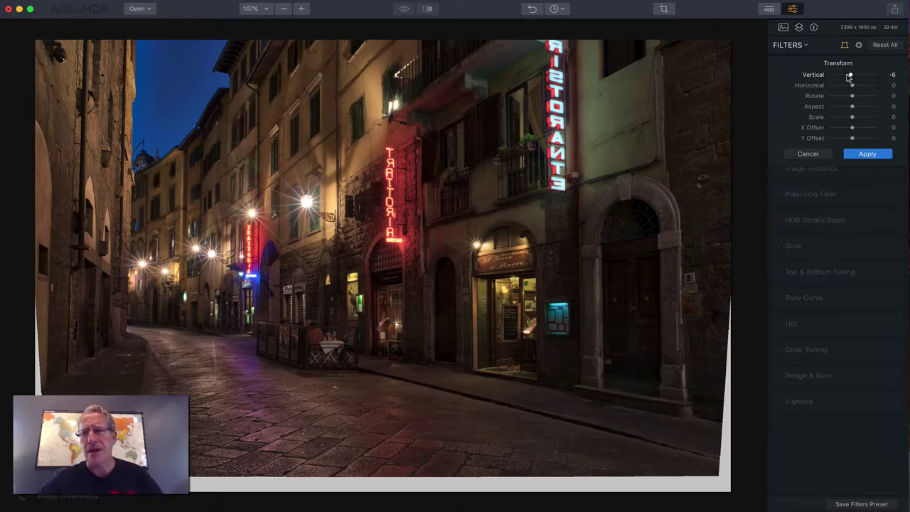
pyautogui.moveTo(848, 78); pyautogui.dragTo(844, 78)
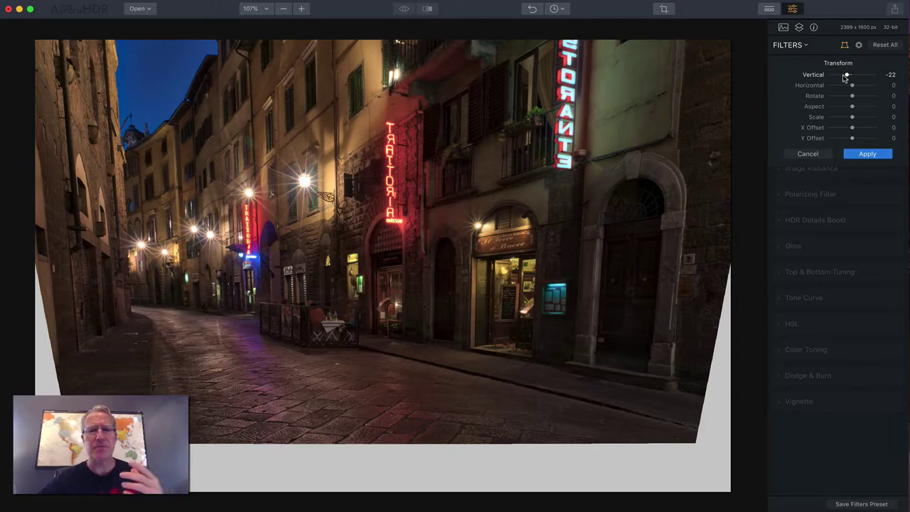
pyautogui.moveTo(844, 78); pyautogui.dragTo(846, 78)
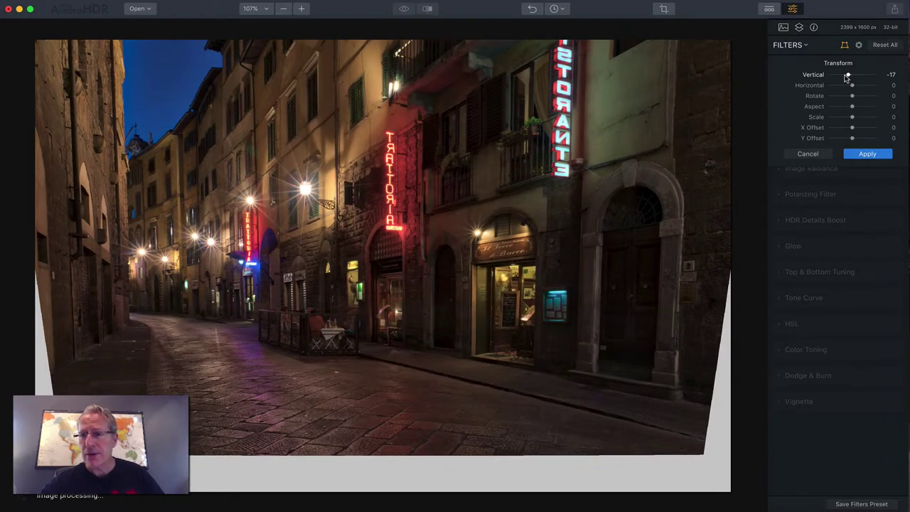
pyautogui.moveTo(845, 78); pyautogui.dragTo(847, 78)
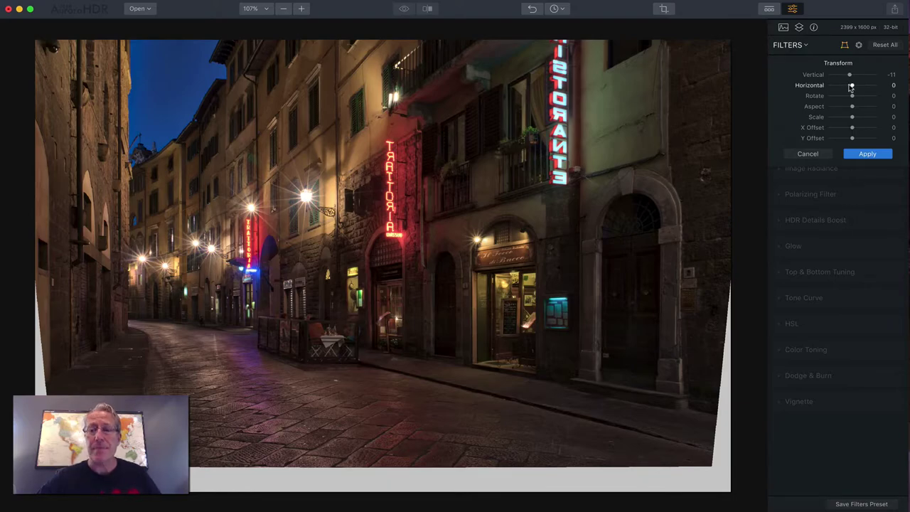
# - Try Horizontal and Rotate corrections, then reset both back to 0
pyautogui.moveTo(851, 86); pyautogui.dragTo(850, 86)
pyautogui.doubleClick(811, 86)
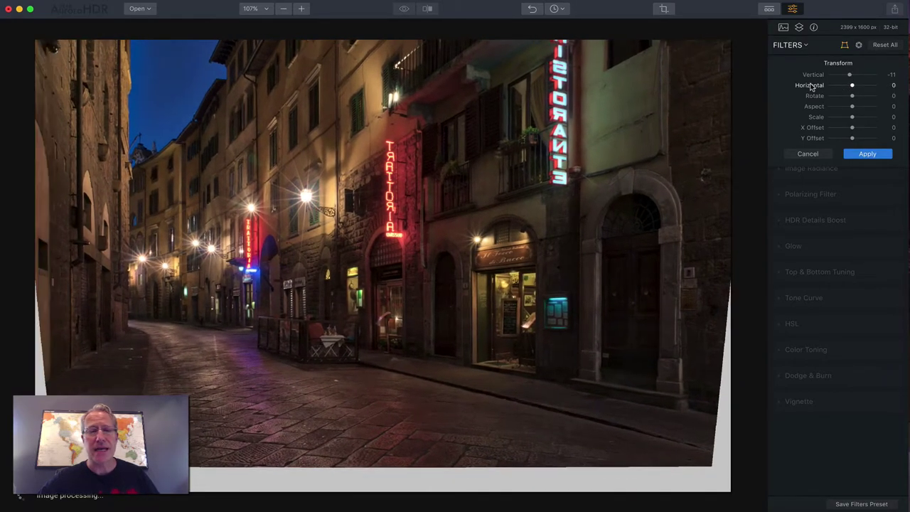
pyautogui.moveTo(851, 96); pyautogui.dragTo(848, 96)
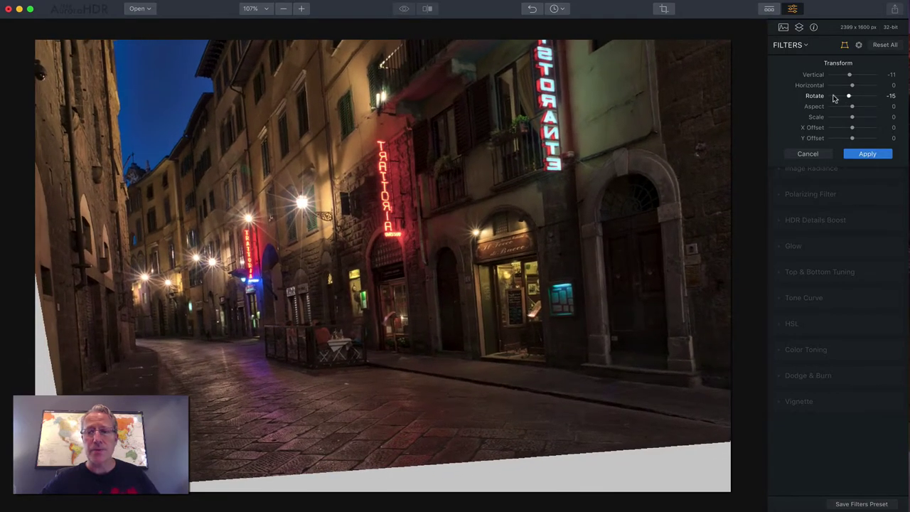
pyautogui.doubleClick(815, 96)
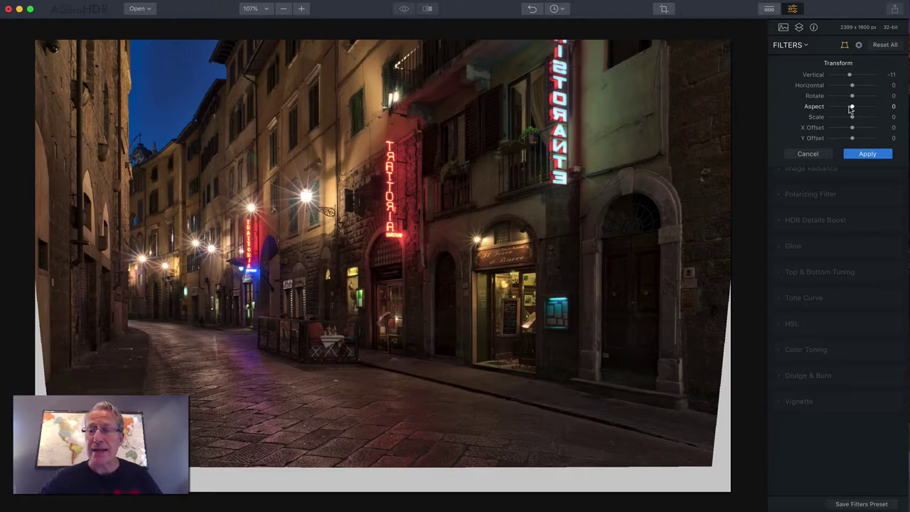
# - Adjust the Transform Aspect, settling it at -16
pyautogui.moveTo(851, 107); pyautogui.dragTo(857, 109)
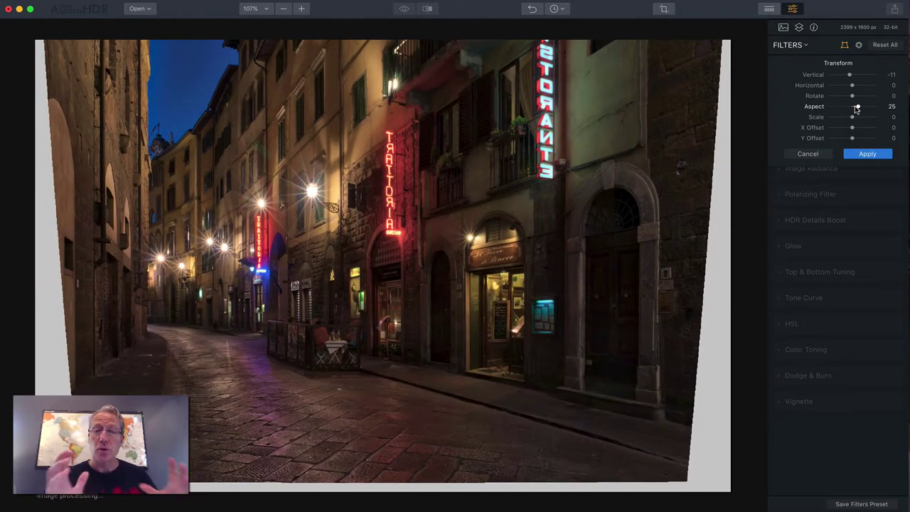
pyautogui.moveTo(857, 109); pyautogui.dragTo(848, 108)
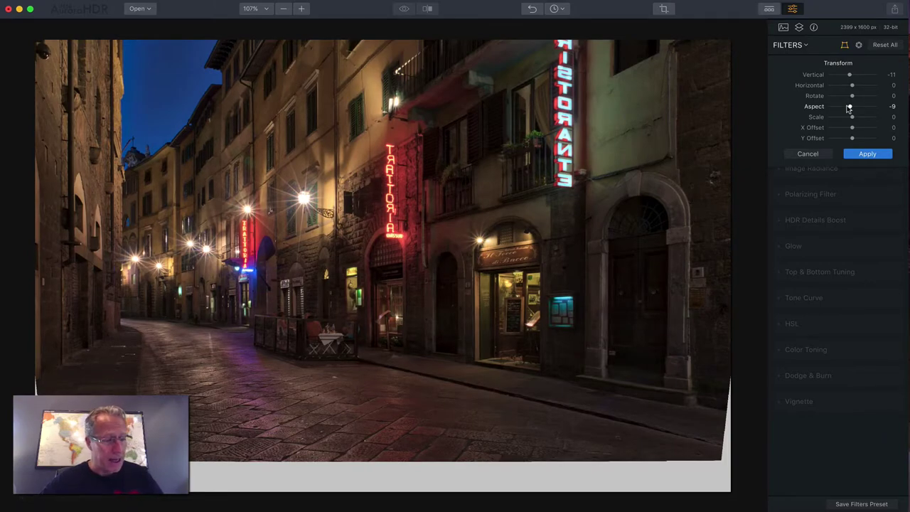
pyautogui.moveTo(848, 109); pyautogui.dragTo(847, 108)
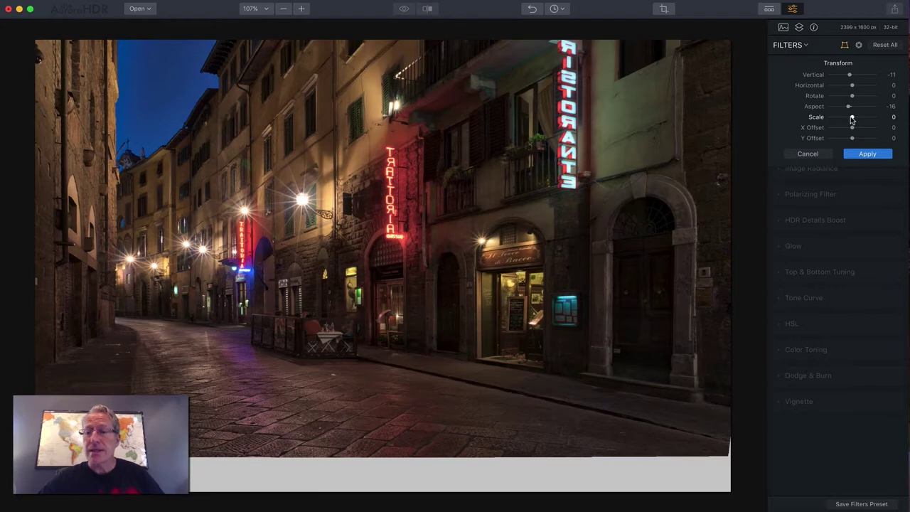
# - Set Transform Scale to 4 and X Offset to 1
pyautogui.moveTo(851, 118)
pyautogui.mouseDown()
pyautogui.moveTo(841, 121)
pyautogui.moveTo(850, 121)
pyautogui.mouseUp()
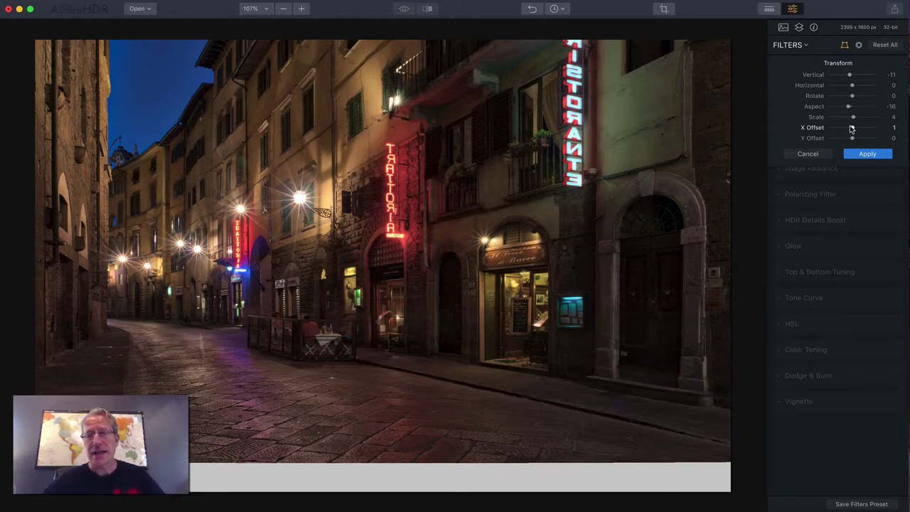
pyautogui.moveTo(851, 128); pyautogui.dragTo(845, 129)
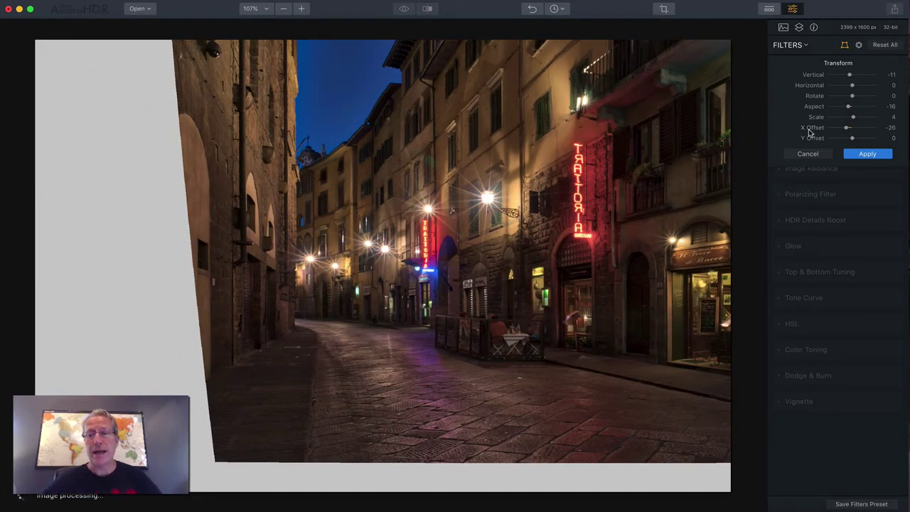
pyautogui.doubleClick(811, 128)
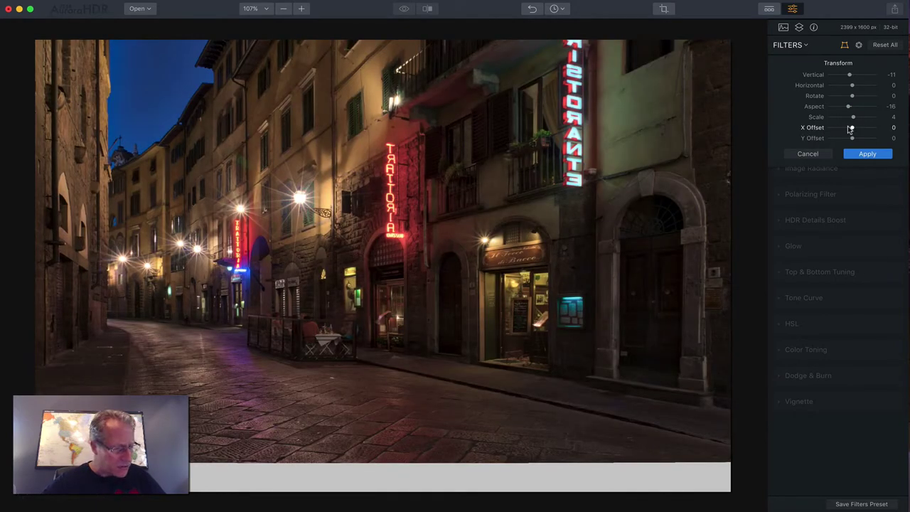
pyautogui.moveTo(850, 128); pyautogui.dragTo(850, 129)
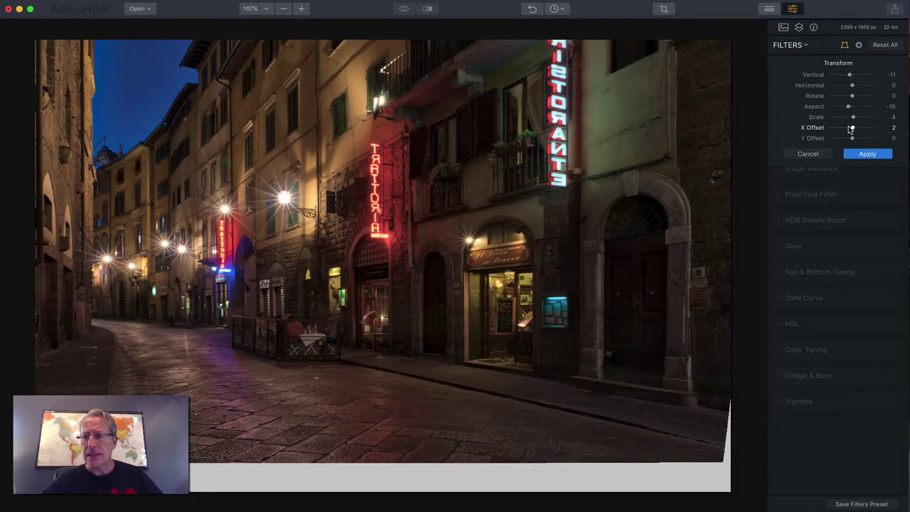
pyautogui.moveTo(851, 129); pyautogui.dragTo(850, 128)
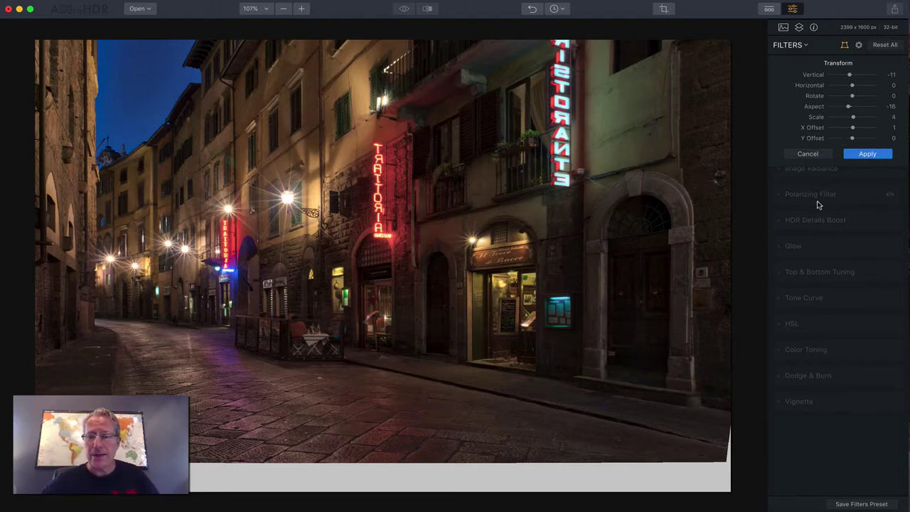
# - Set Y Offset to -4 and apply the Transform correction
pyautogui.moveTo(853, 138); pyautogui.dragTo(851, 138)
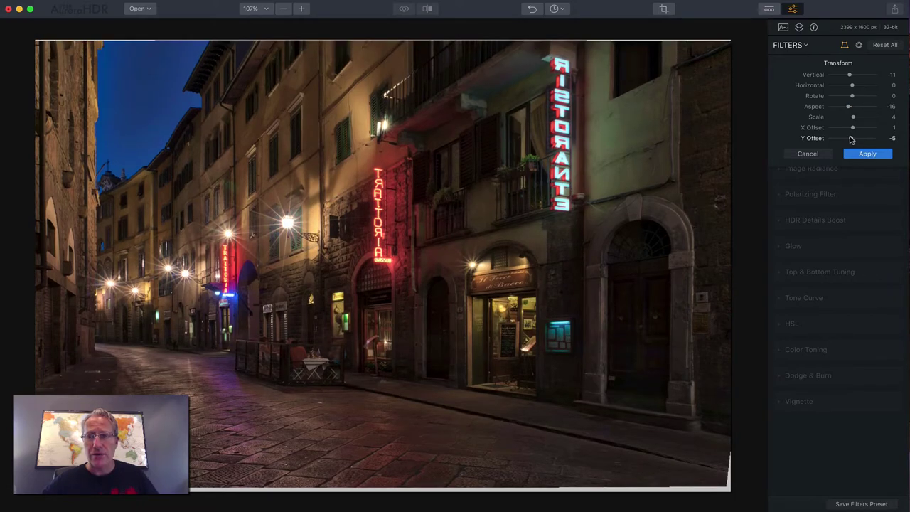
pyautogui.moveTo(851, 138); pyautogui.dragTo(851, 139)
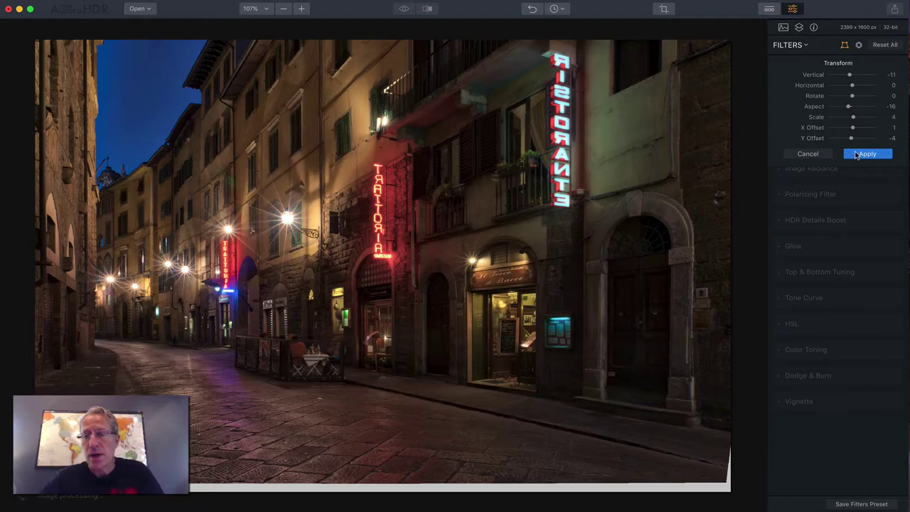
pyautogui.click(866, 154)
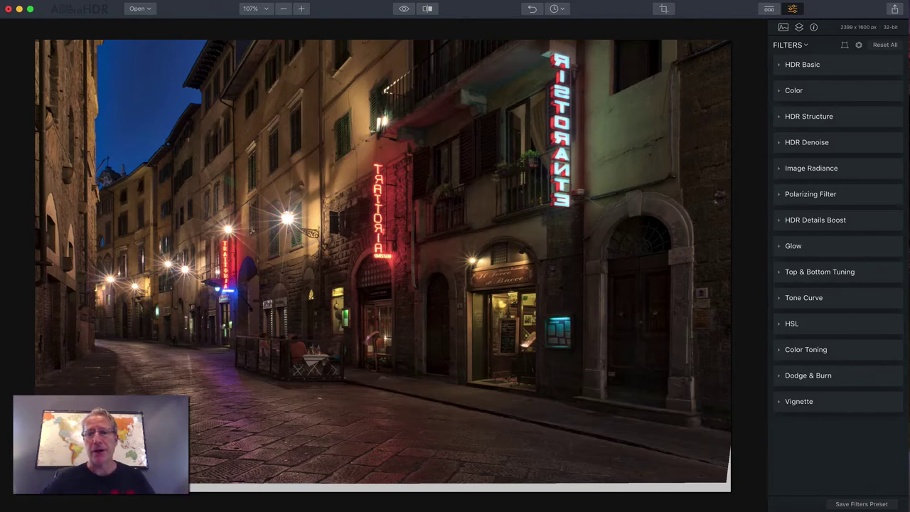
# - Crop the street photo to 2347 × 1536 px, trimming the grey bottom strip
pyautogui.click(661, 9)
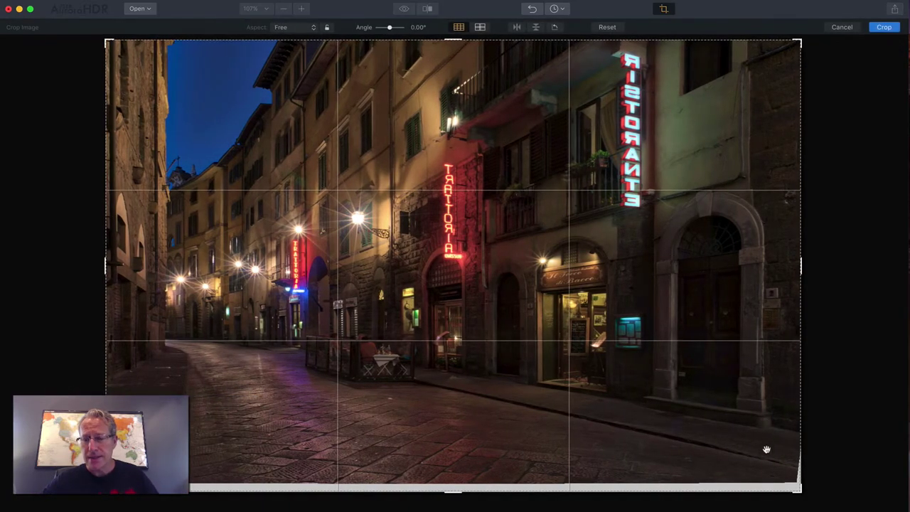
pyautogui.moveTo(797, 485); pyautogui.dragTo(792, 481)
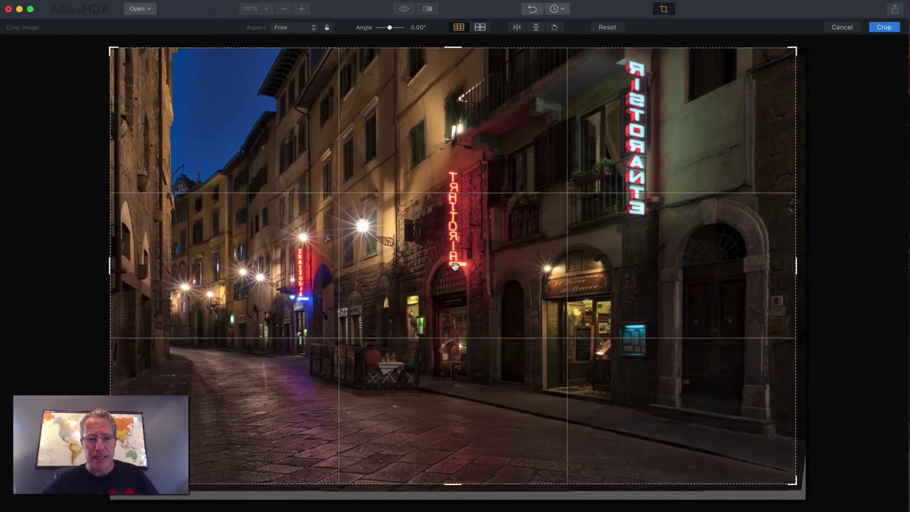
pyautogui.moveTo(453, 267); pyautogui.dragTo(449, 267)
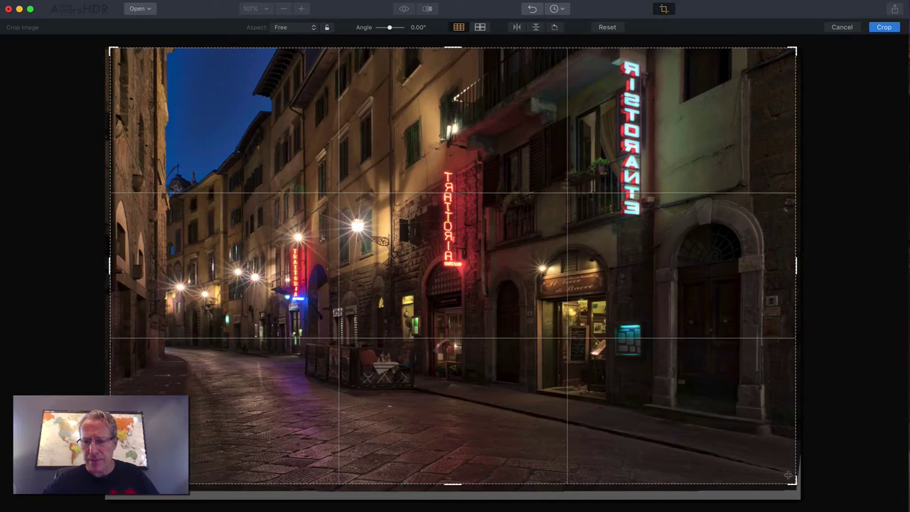
pyautogui.moveTo(794, 481); pyautogui.dragTo(793, 482)
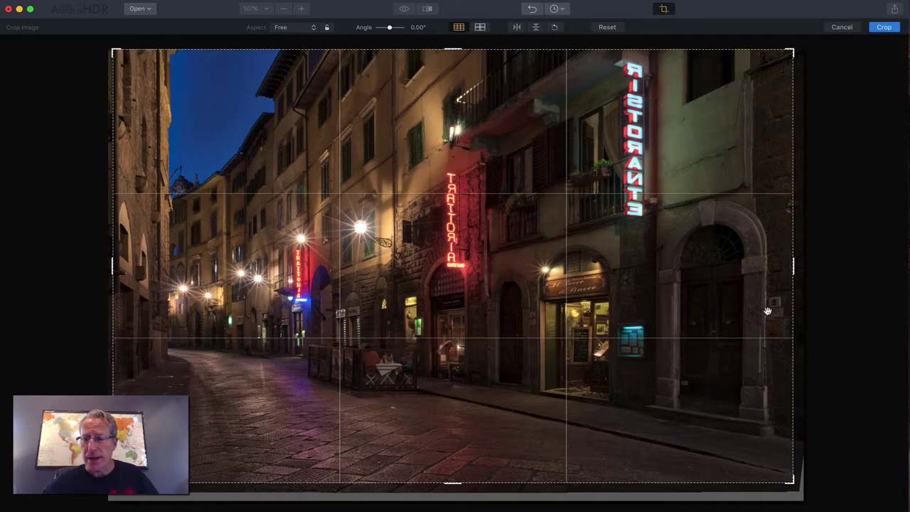
pyautogui.moveTo(739, 384); pyautogui.dragTo(732, 384)
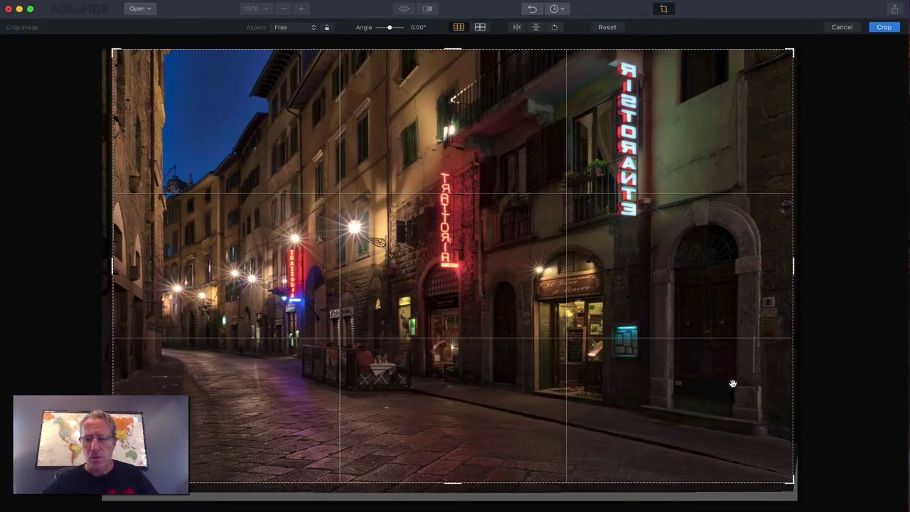
pyautogui.click(885, 27)
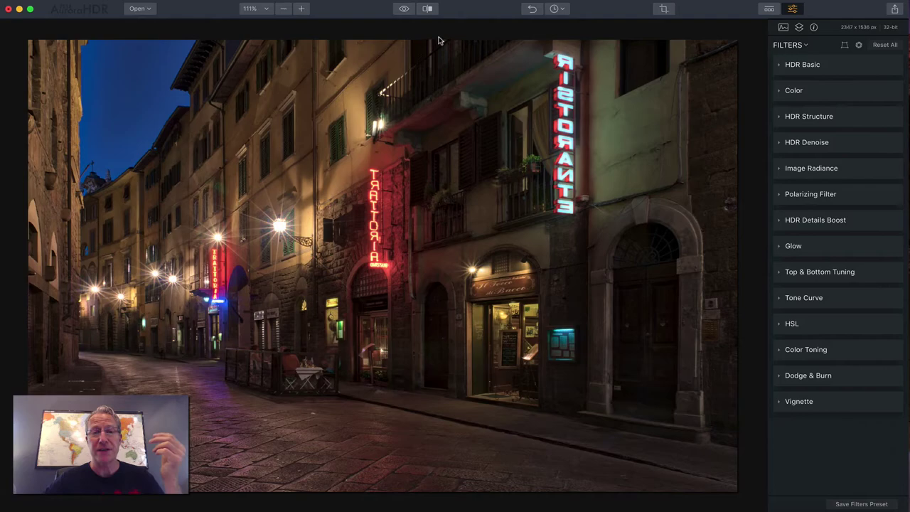
pyautogui.click(427, 9)
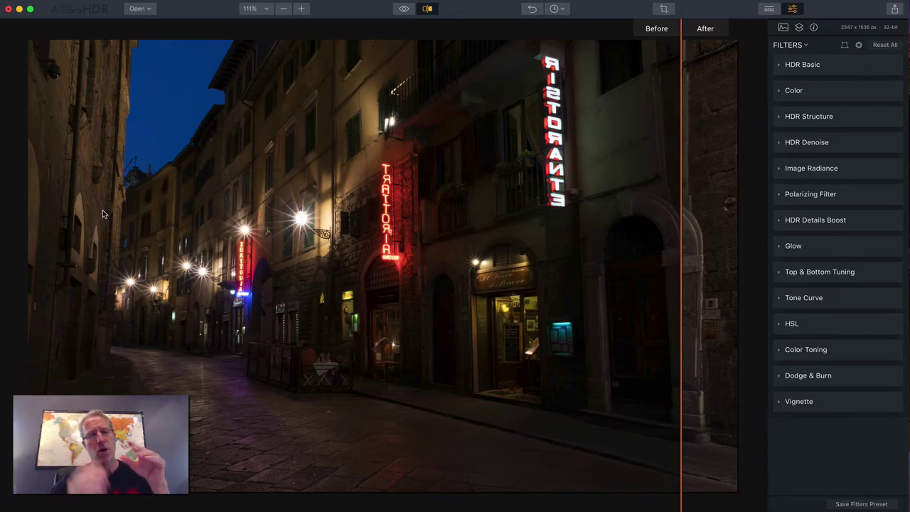
pyautogui.moveTo(681, 205); pyautogui.dragTo(702, 206)
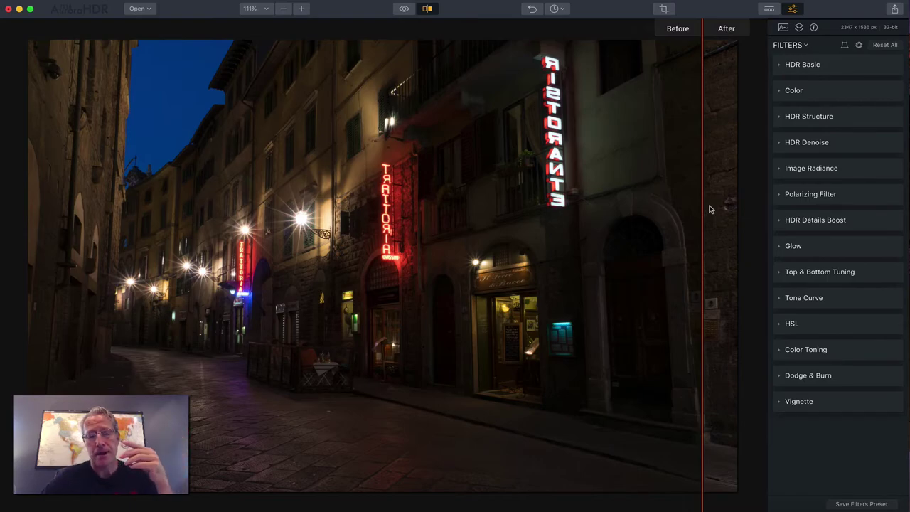
pyautogui.click(426, 9)
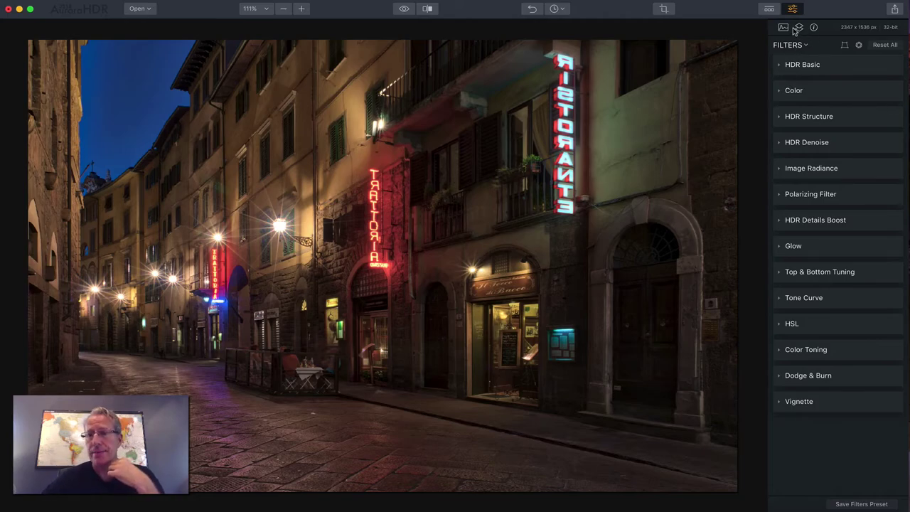
# - Add a new adjustment layer, Layer 0, above Florence2.jpeg
pyautogui.click(799, 27)
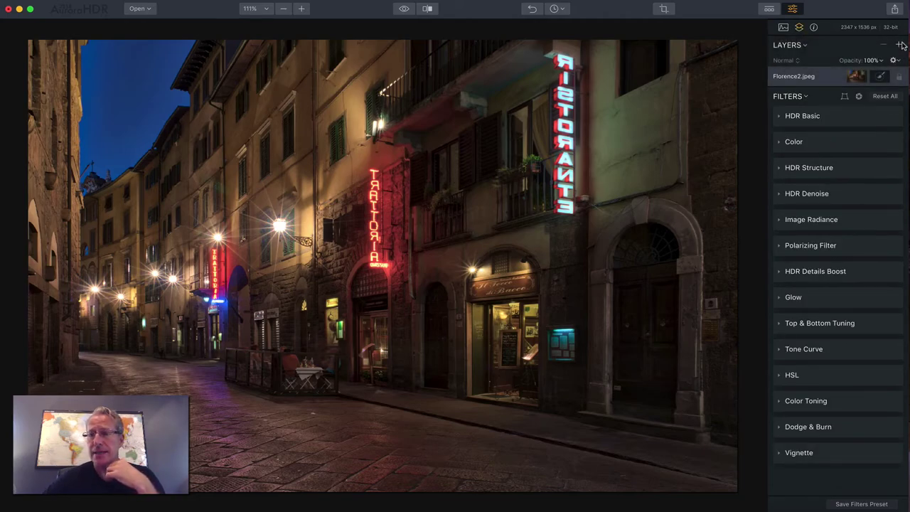
pyautogui.click(899, 45)
pyautogui.click(860, 55)
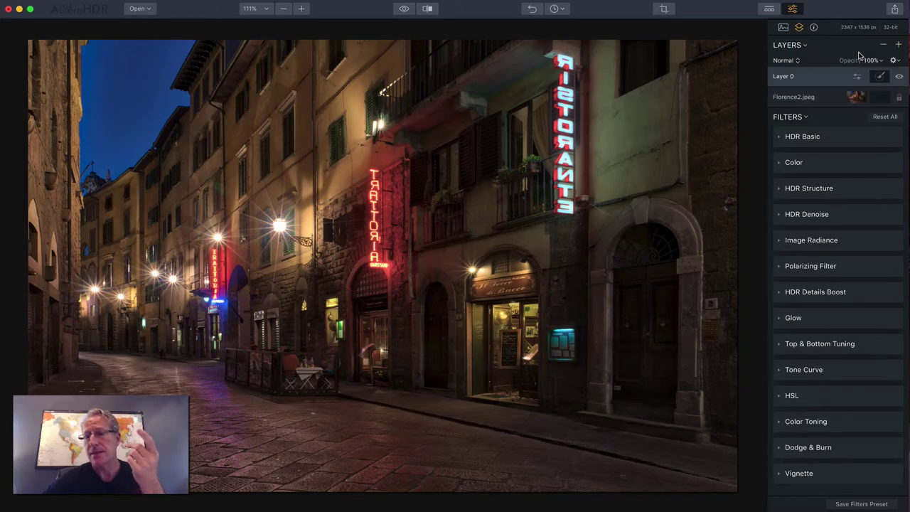
# - In HDR Basic, raise Contrast to 18, cool the white balance and lower Smart Tone
pyautogui.click(821, 135)
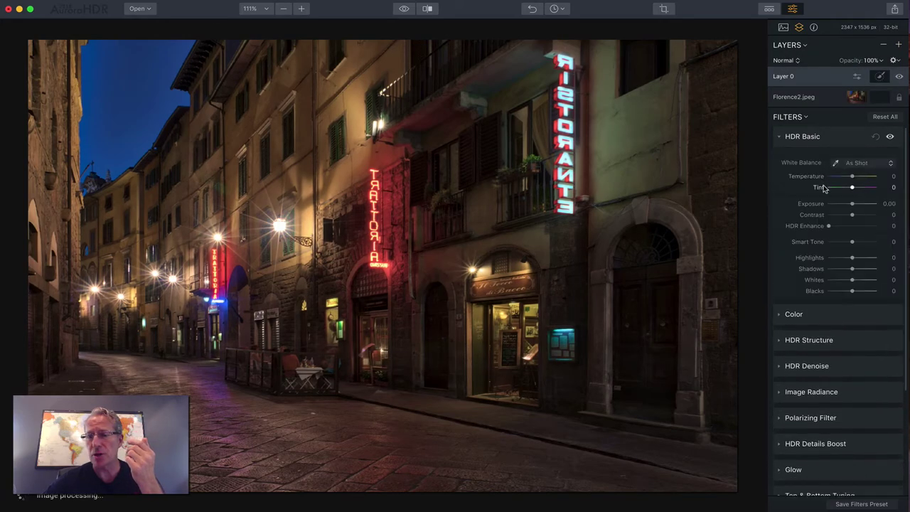
pyautogui.moveTo(851, 215); pyautogui.dragTo(859, 243)
pyautogui.moveTo(851, 176)
pyautogui.mouseDown()
pyautogui.moveTo(840, 177)
pyautogui.moveTo(858, 187)
pyautogui.mouseUp()
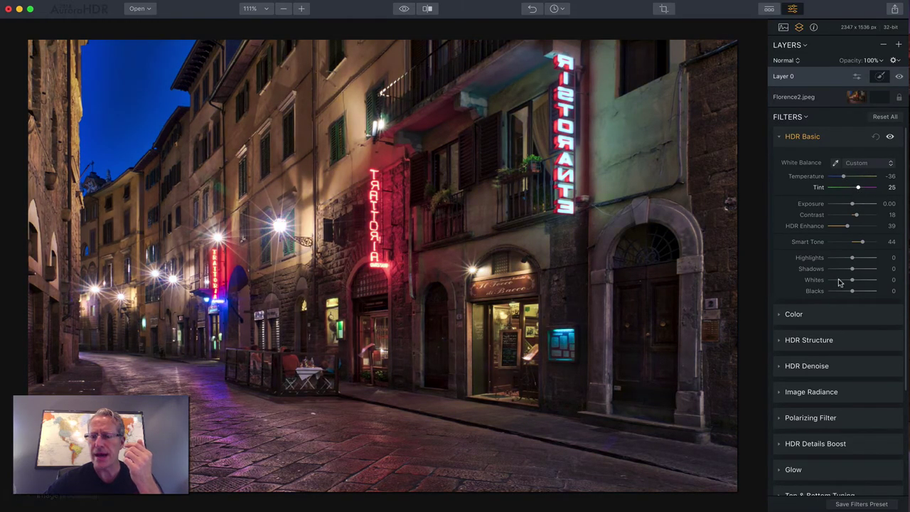
# - Set Color Contrast to 52, Vibrance 25, Tint 10, and HDR Structure Amount 39
pyautogui.click(835, 316)
pyautogui.moveTo(827, 314); pyautogui.dragTo(858, 303)
pyautogui.moveTo(858, 146); pyautogui.dragTo(853, 146)
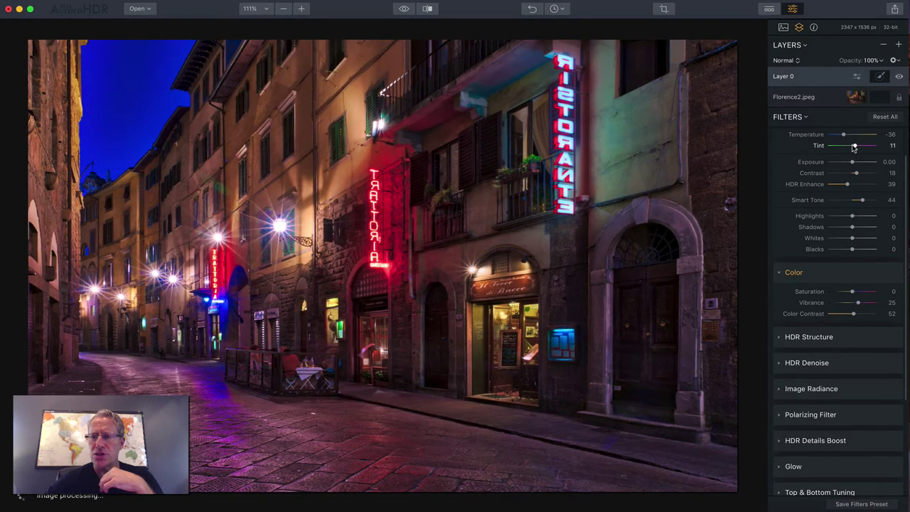
pyautogui.click(824, 338)
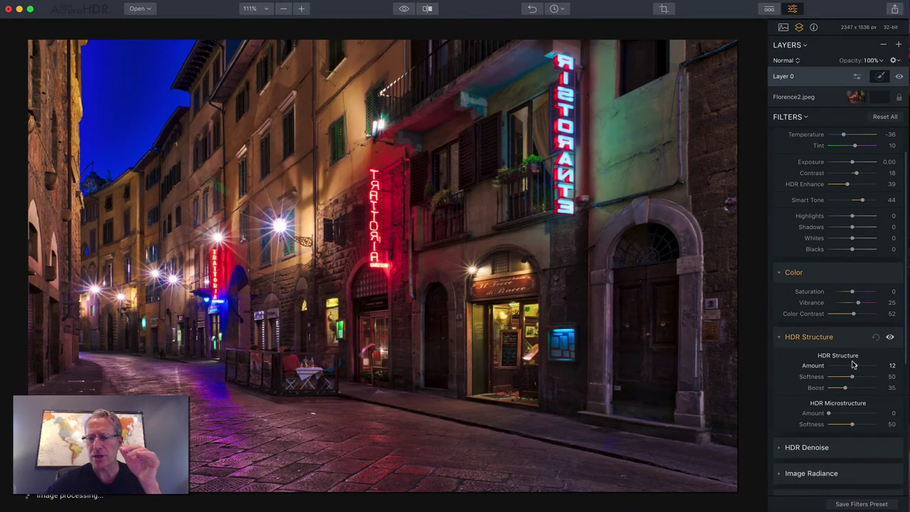
pyautogui.moveTo(858, 365); pyautogui.dragTo(860, 365)
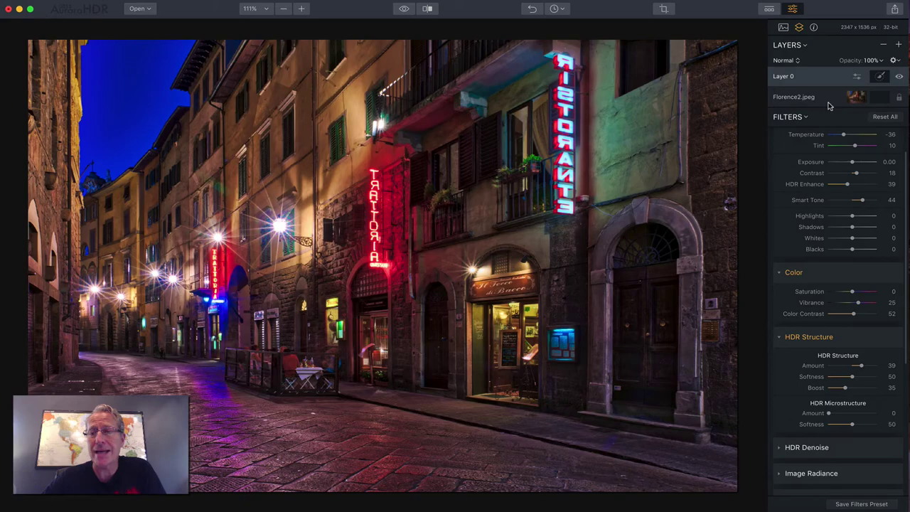
# - Compare Layer 0 against Florence2.jpeg, reset all its adjustments, then delete Layer 0
pyautogui.click(830, 98)
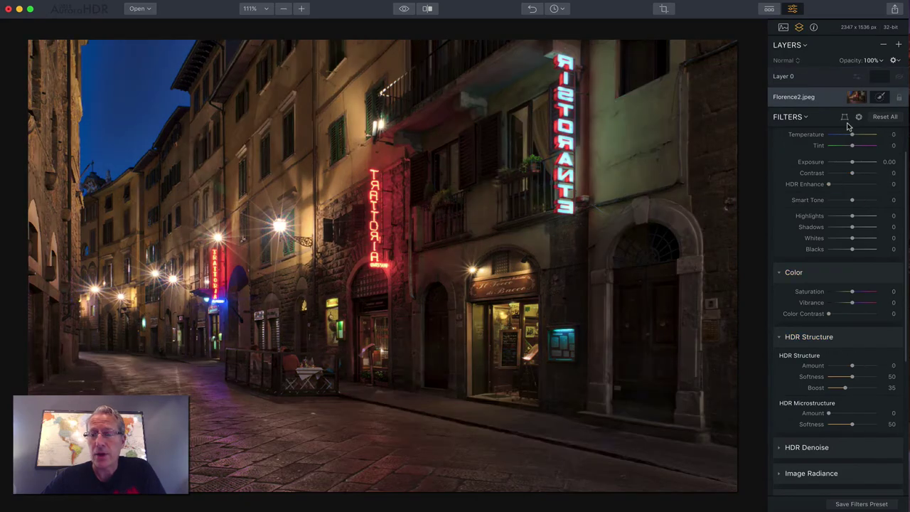
pyautogui.click(830, 73)
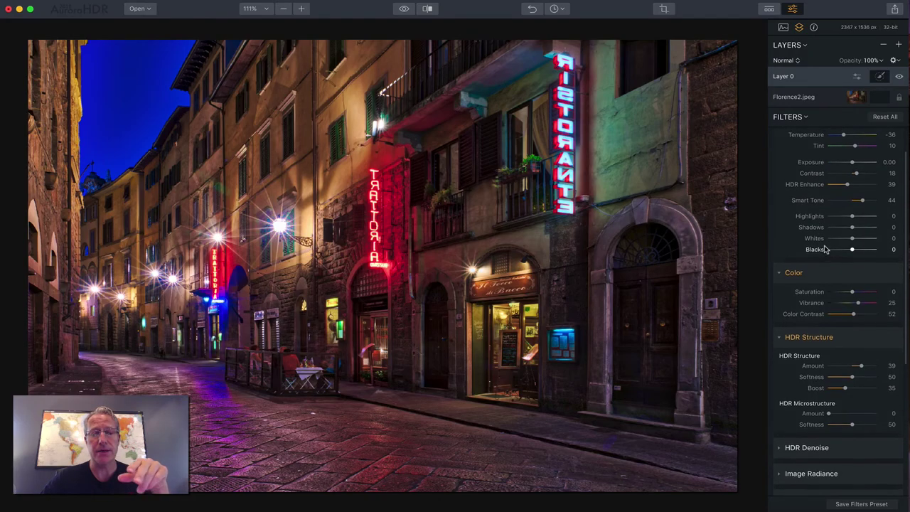
pyautogui.scroll(3, 828, 206)
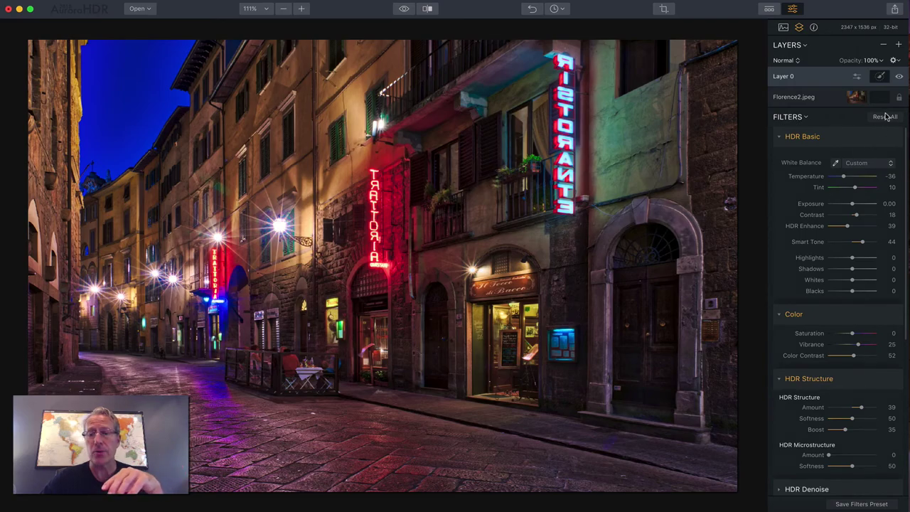
pyautogui.click(885, 117)
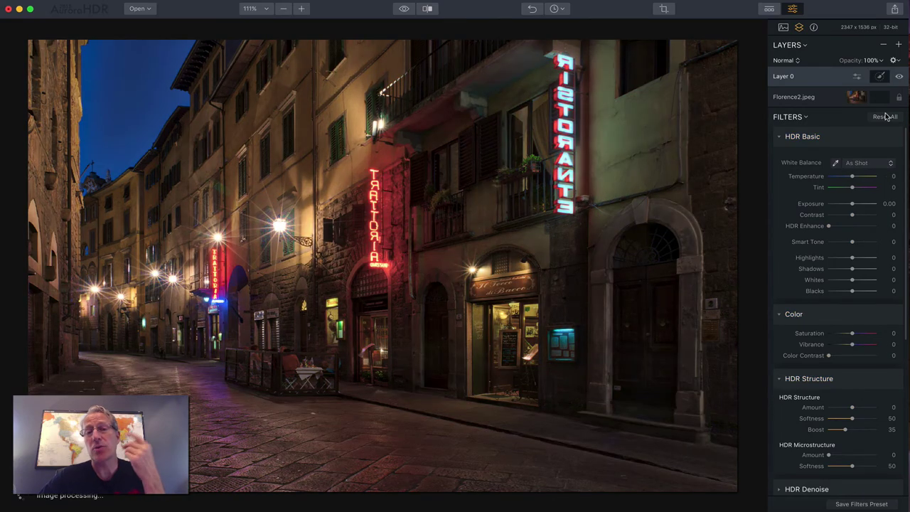
pyautogui.click(883, 45)
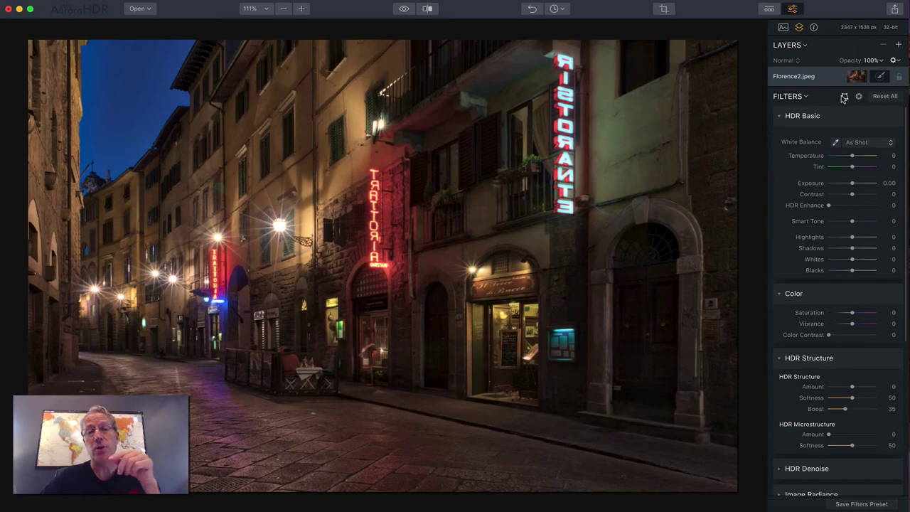